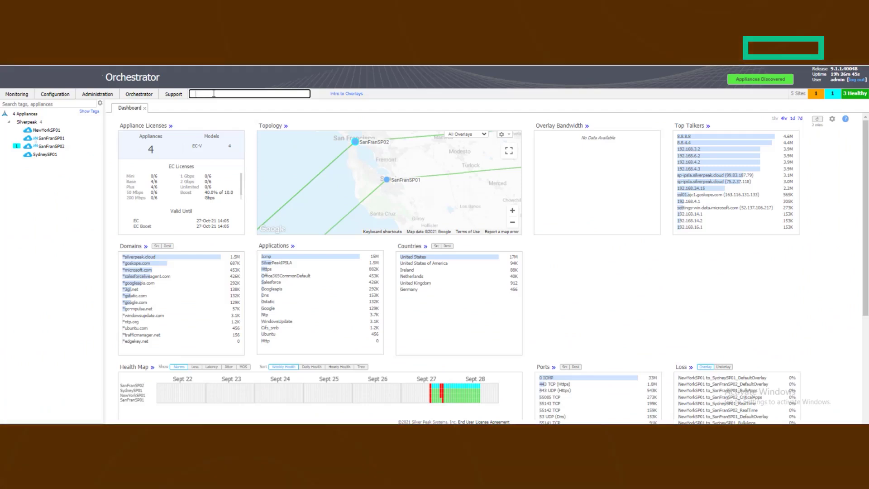
# Search for Service Orchestration and open the Netskope remote endpoint configuration
pyautogui.write('Service')
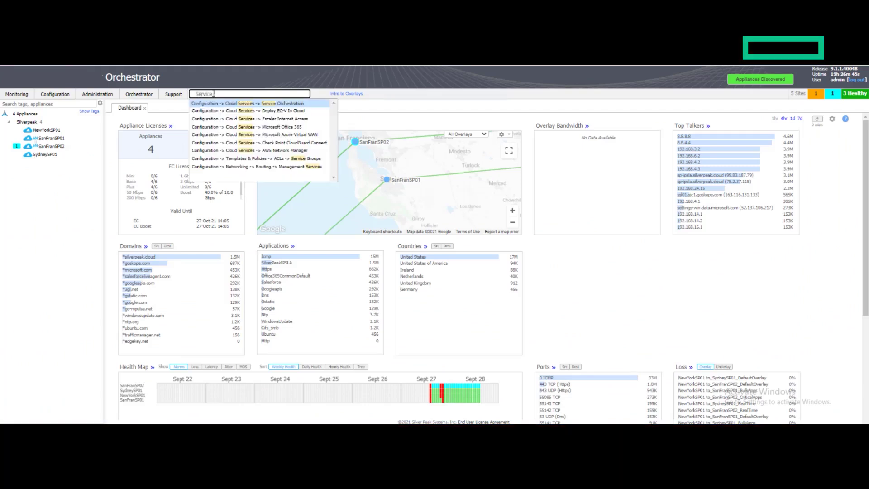
pyautogui.write(' Or')
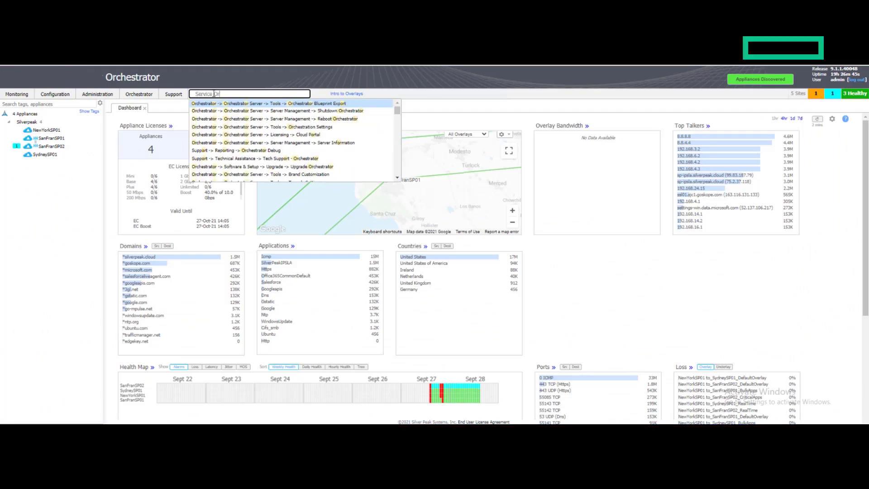
pyautogui.click(264, 107)
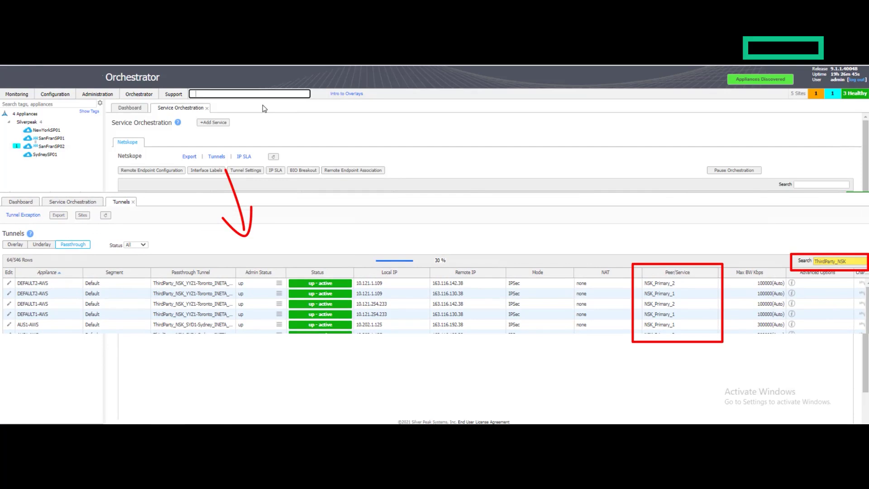
pyautogui.click(148, 174)
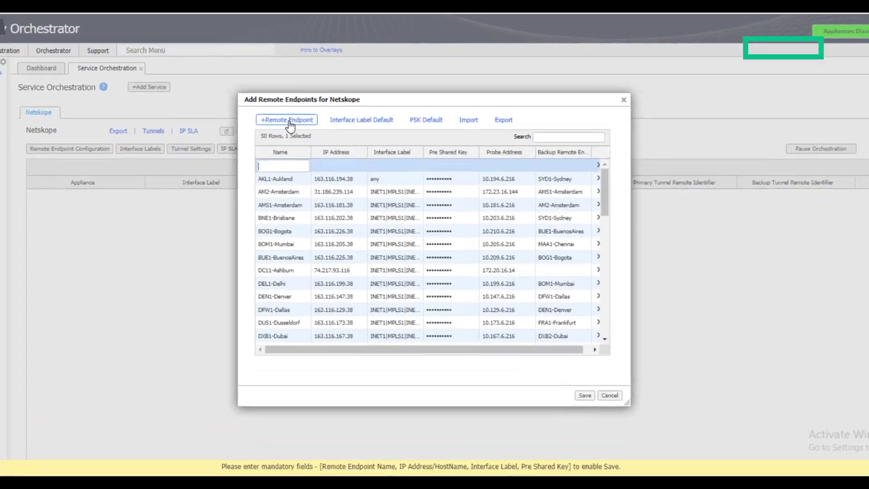
# Add a new remote endpoint named ATL1-Atlanta with IP address 163.116.137.38
pyautogui.click(291, 117)
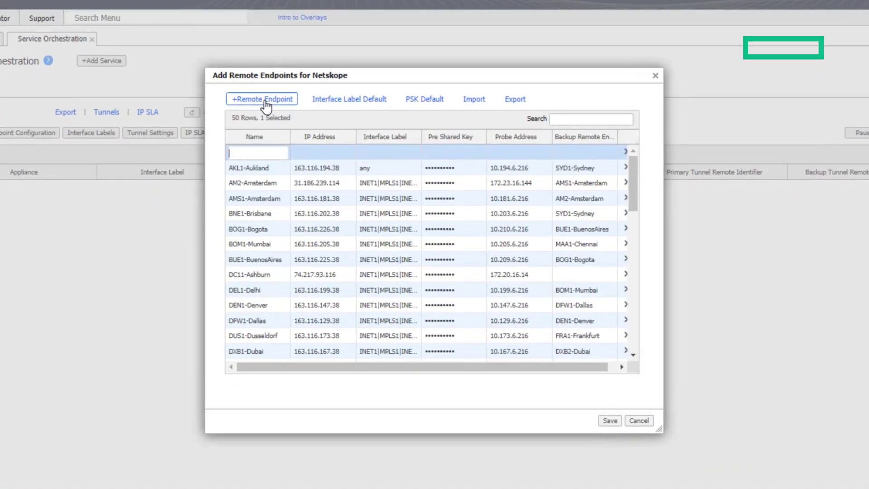
pyautogui.write('A')
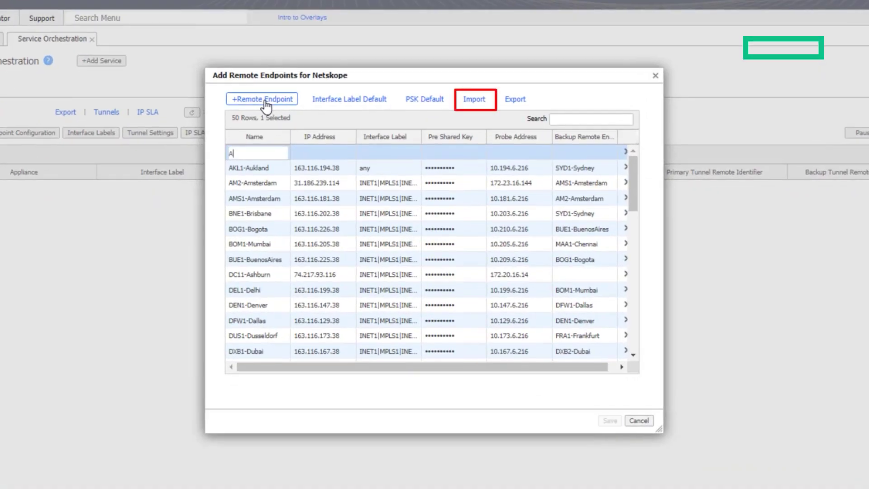
pyautogui.write('TL')
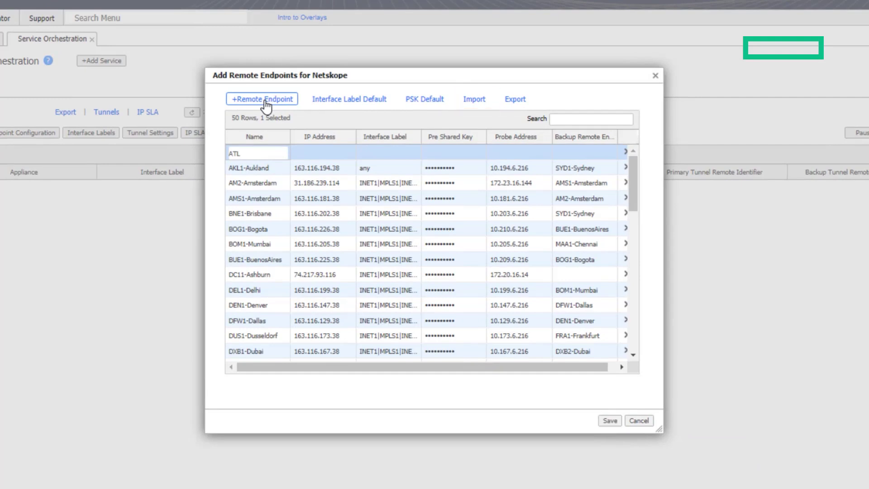
pyautogui.write('1-Atlanta')
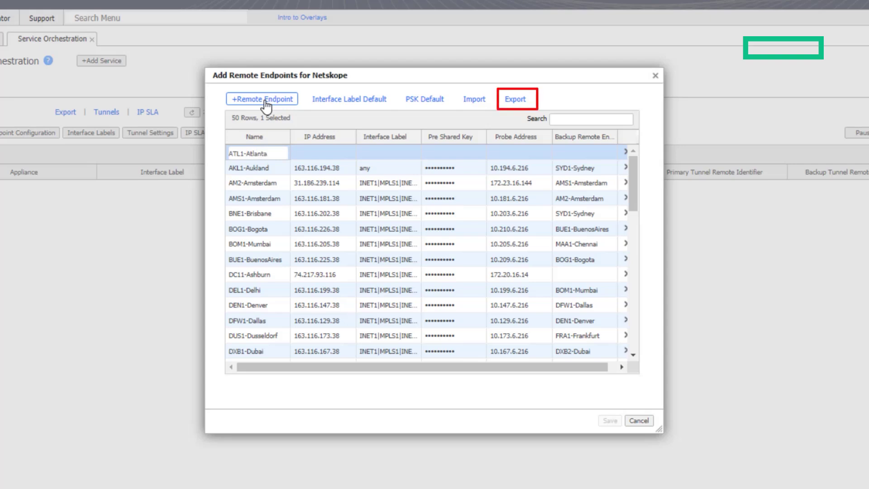
pyautogui.press('Tab')
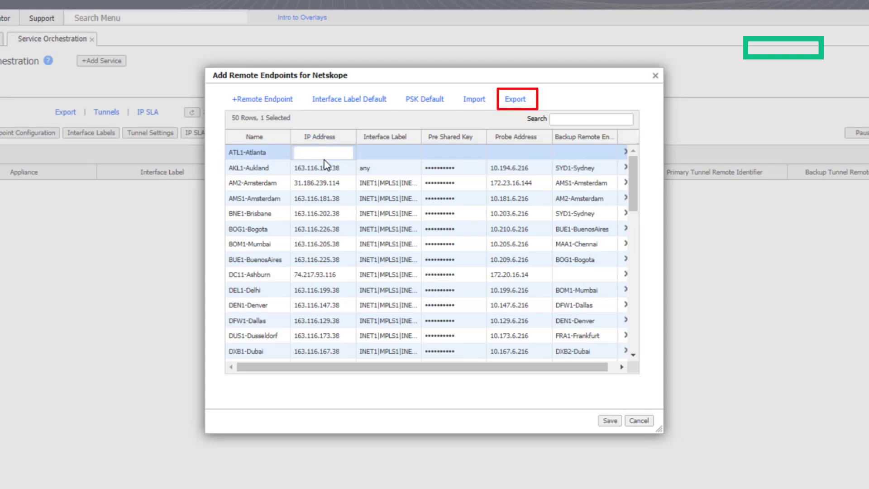
pyautogui.write('16')
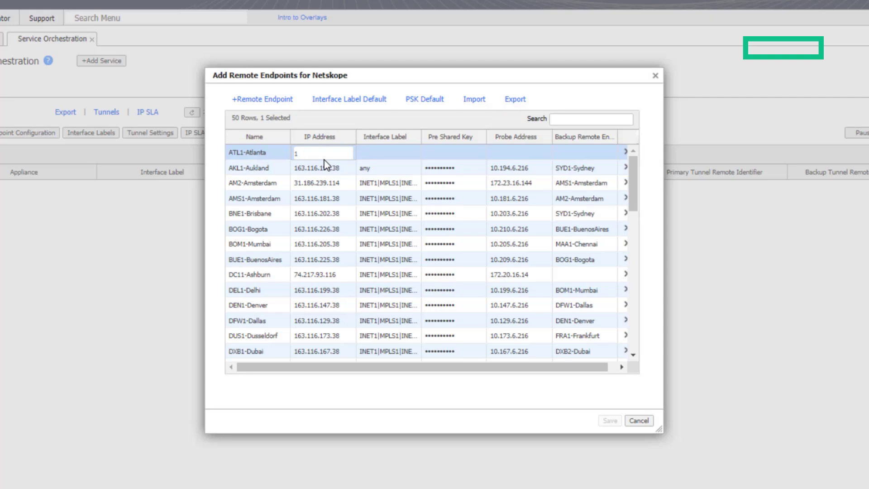
pyautogui.write('3.116.137.38')
# Set ATL1-Atlanta's probe address to 10.137.6.21 and its interface label to any
pyautogui.click(508, 155)
pyautogui.write('10.1')
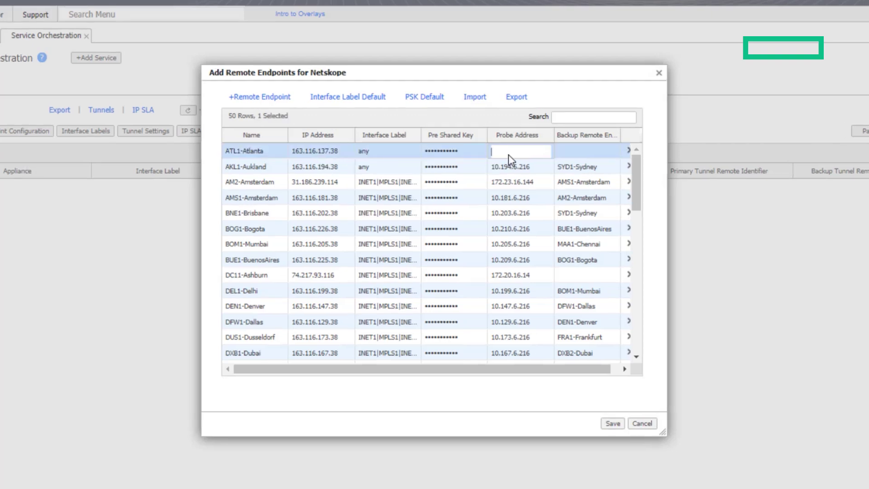
pyautogui.write('37.6.216')
pyautogui.press('Tab')
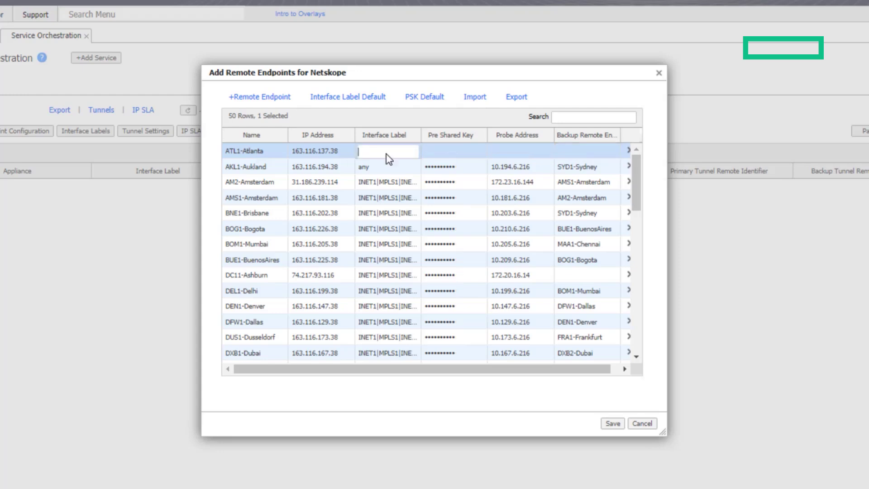
pyautogui.write('ant')
pyautogui.press('BackSpace')
pyautogui.write('y')
pyautogui.moveTo(384, 152); pyautogui.dragTo(350, 162)
pyautogui.click(436, 150)
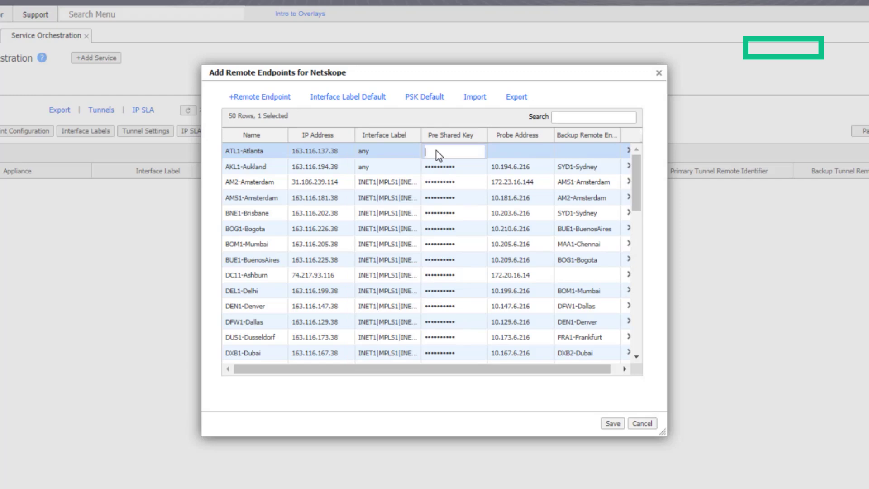
# Apply a default pre-shared key to the remote endpoints
pyautogui.click(422, 107)
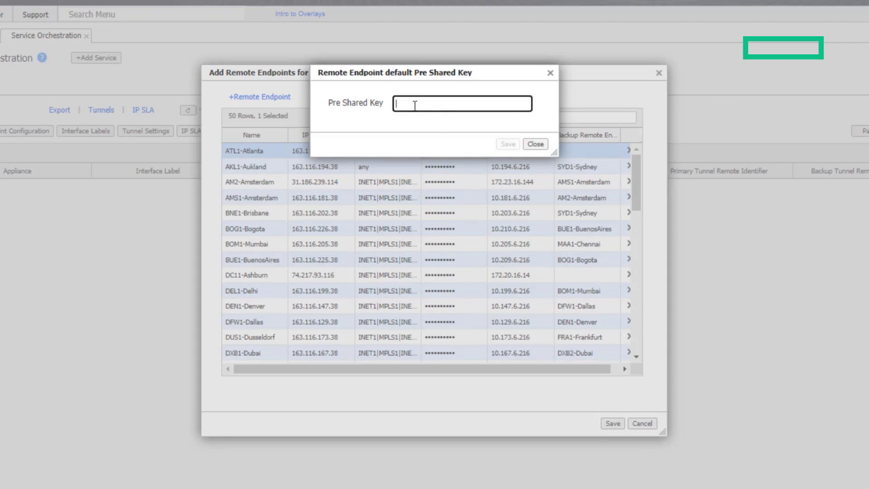
pyautogui.write('test@123')
pyautogui.click(508, 144)
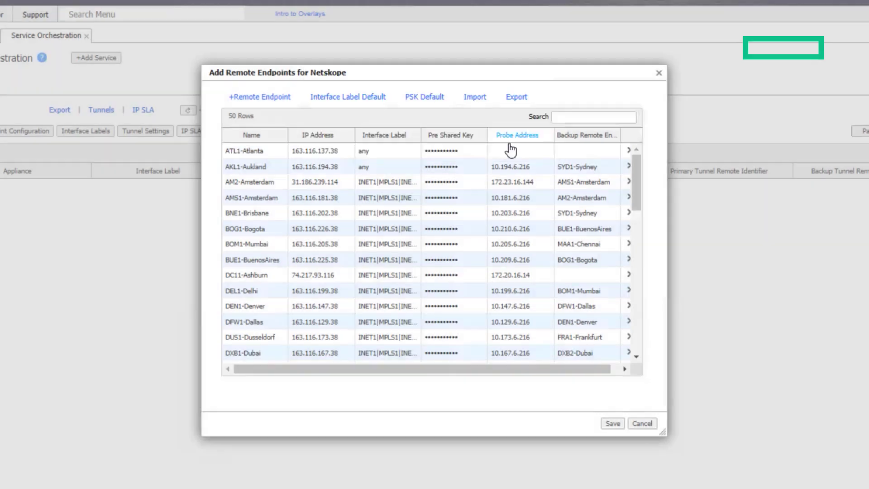
# Set DCH-Ashburn as ATL1-Atlanta's backup remote endpoint and save the endpoint list
pyautogui.click(508, 153)
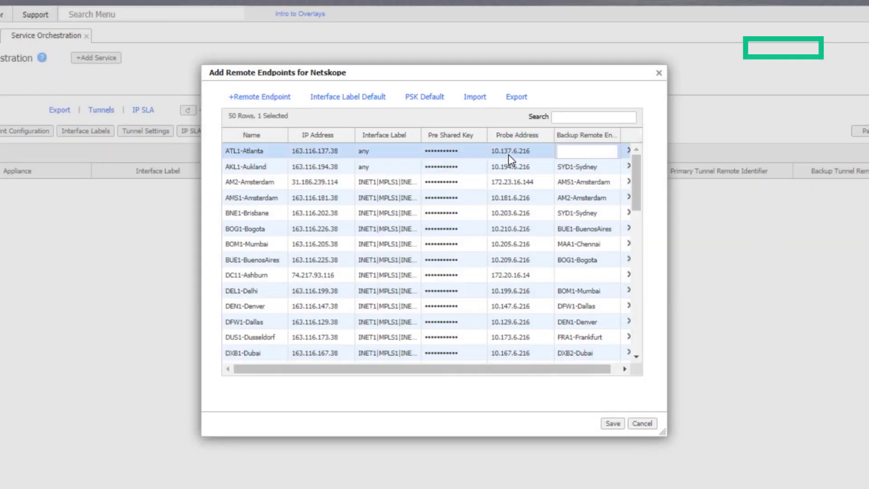
pyautogui.write('DCH-Ashburn')
pyautogui.click(618, 428)
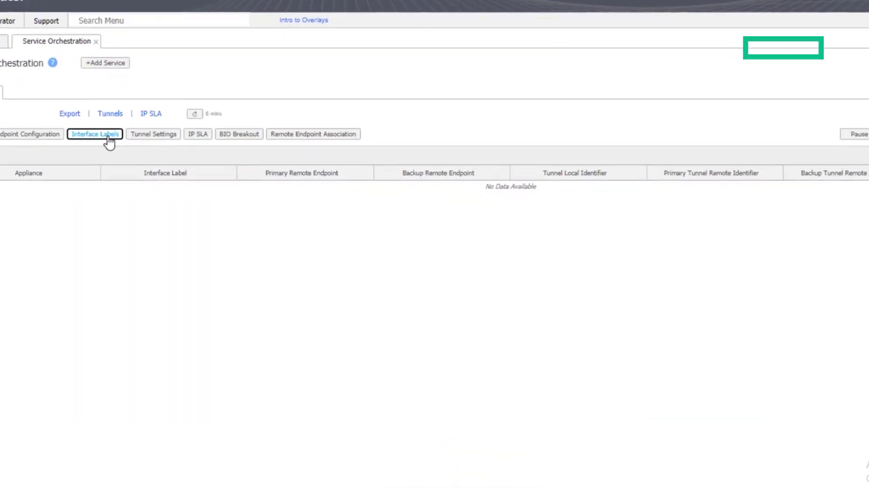
# Assign INET1 as the primary and INET2 as the backup Netskope tunnel interface, then save
pyautogui.click(207, 170)
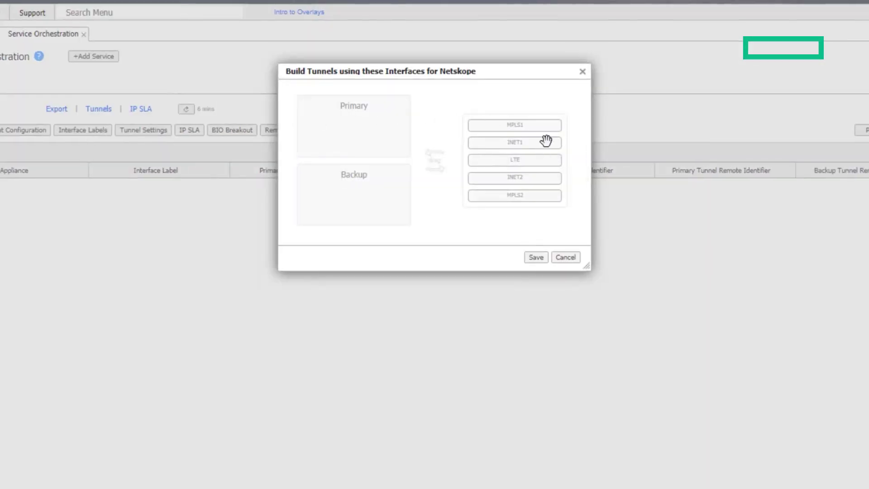
pyautogui.moveTo(507, 142); pyautogui.dragTo(351, 118)
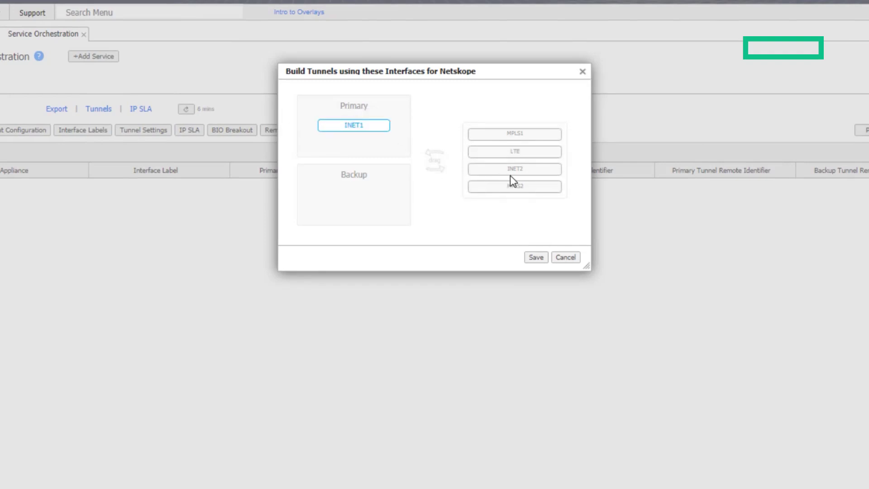
pyautogui.moveTo(510, 170); pyautogui.dragTo(350, 196)
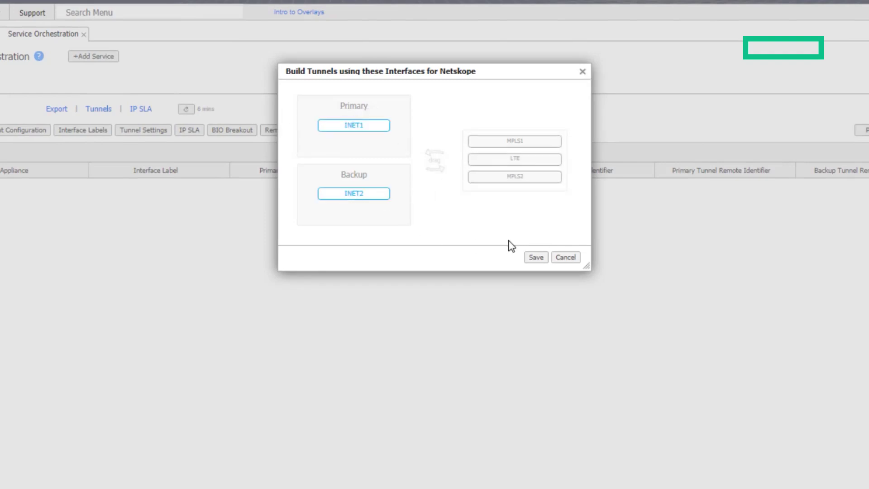
pyautogui.click(537, 263)
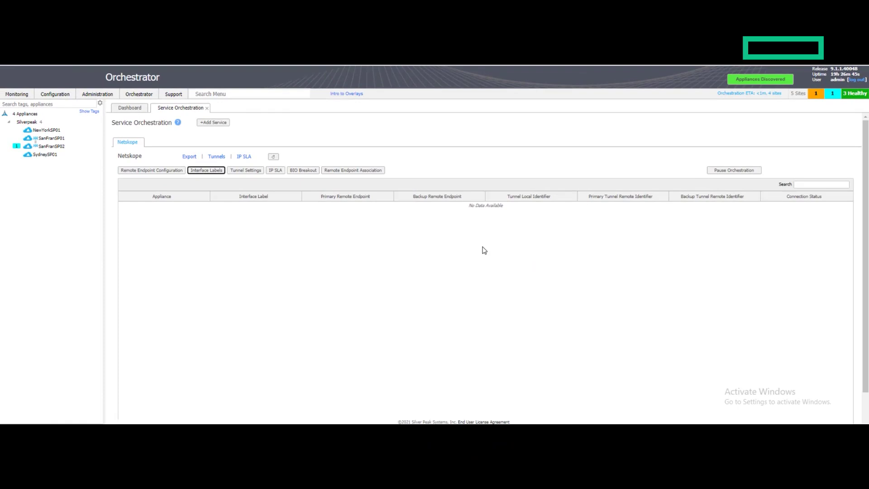
# Save the Netskope tunnel settings with Mode IPSec and Auto Max BW Enabled kept on
pyautogui.click(245, 171)
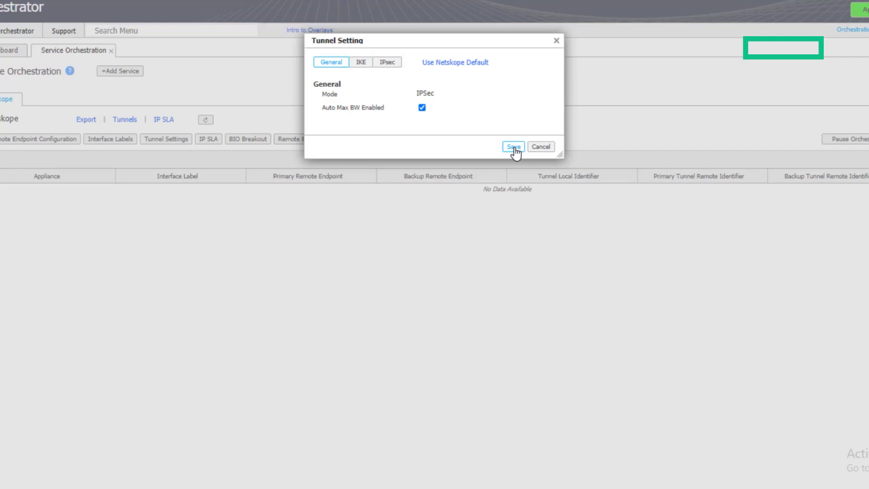
pyautogui.click(514, 147)
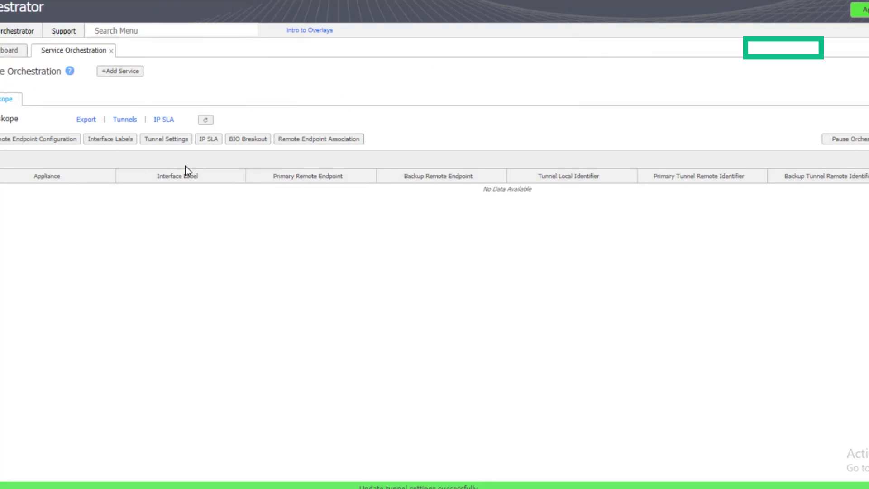
# Enable IP SLA orchestration with HTTP/HTTPS monitoring of sp-ipsla.silverpeak.cloud, 8.8.8.8, 8.8.4.4 via Loopback
pyautogui.click(208, 138)
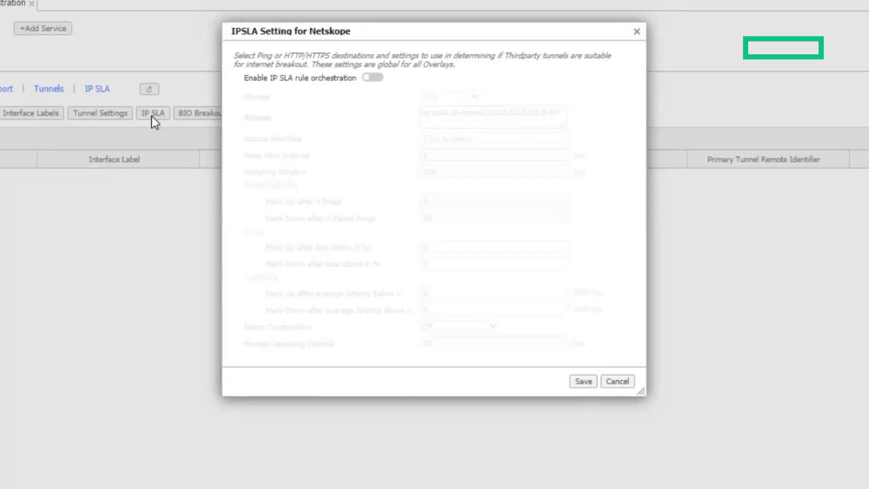
pyautogui.click(375, 79)
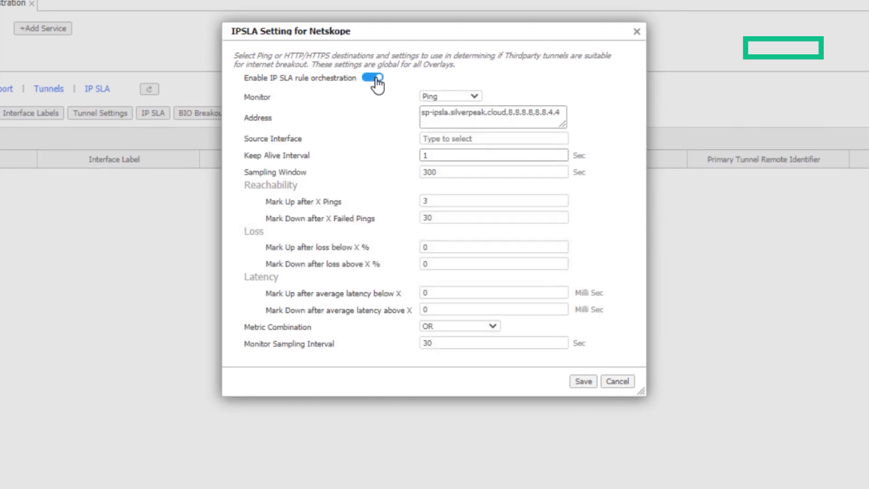
pyautogui.click(472, 97)
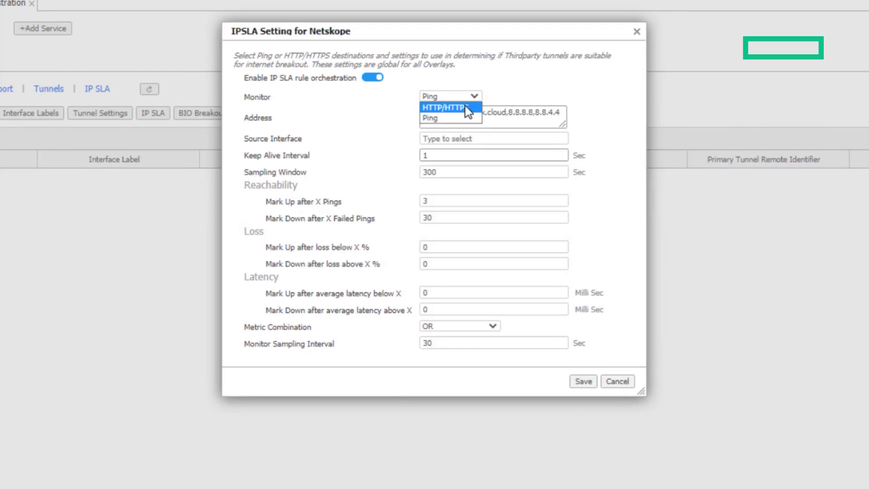
pyautogui.click(467, 108)
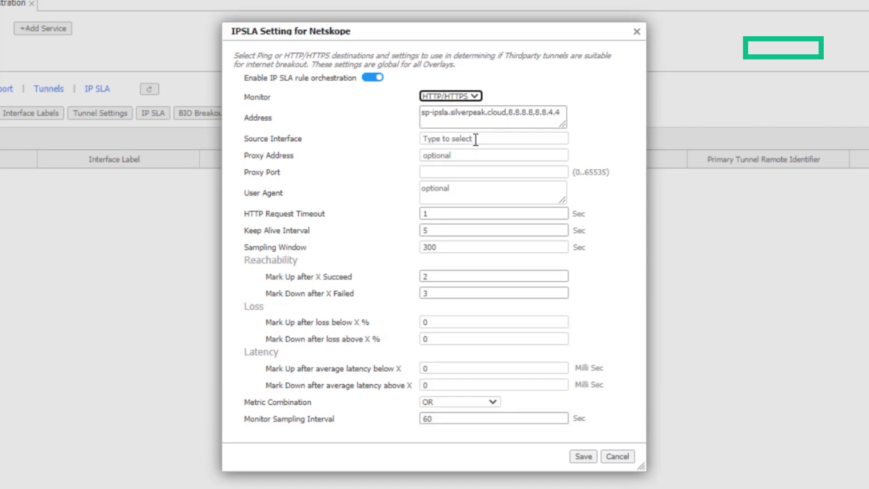
pyautogui.click(508, 112)
pyautogui.click(501, 128)
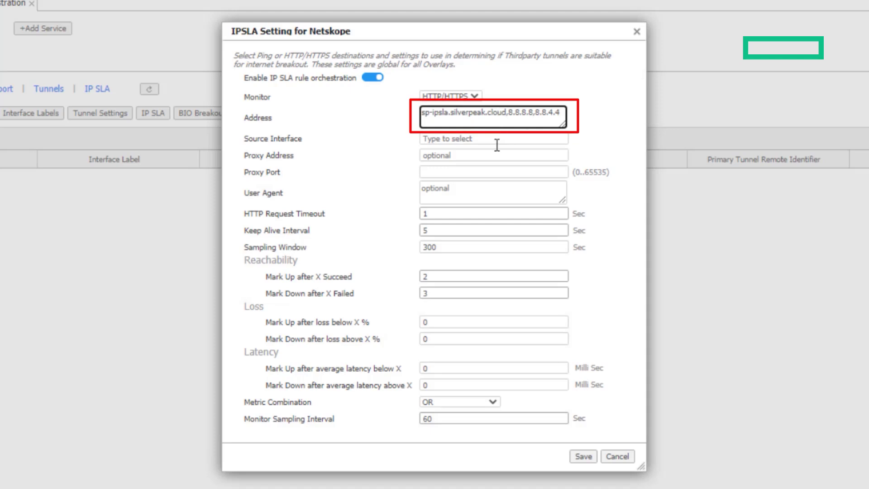
pyautogui.click(470, 138)
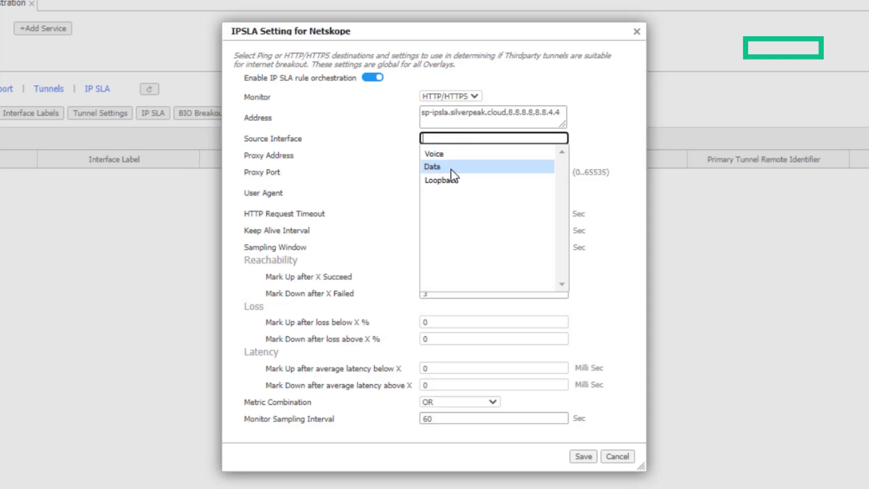
pyautogui.click(446, 189)
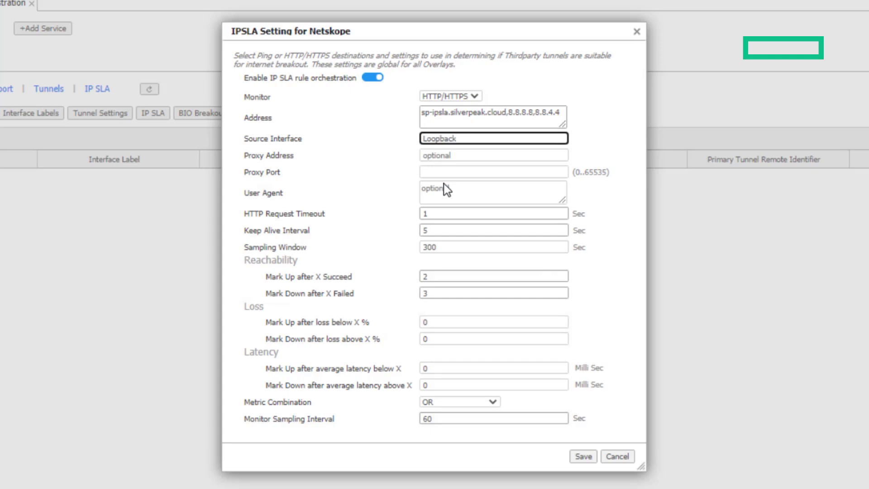
pyautogui.click(584, 456)
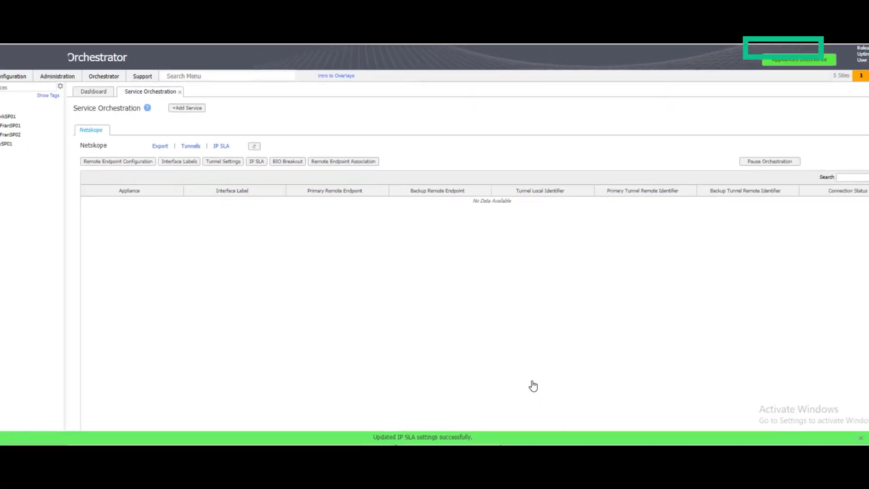
# Associate NewYorkSP01 with the ATL1-Atlanta remote endpoint and save the association
pyautogui.click(357, 162)
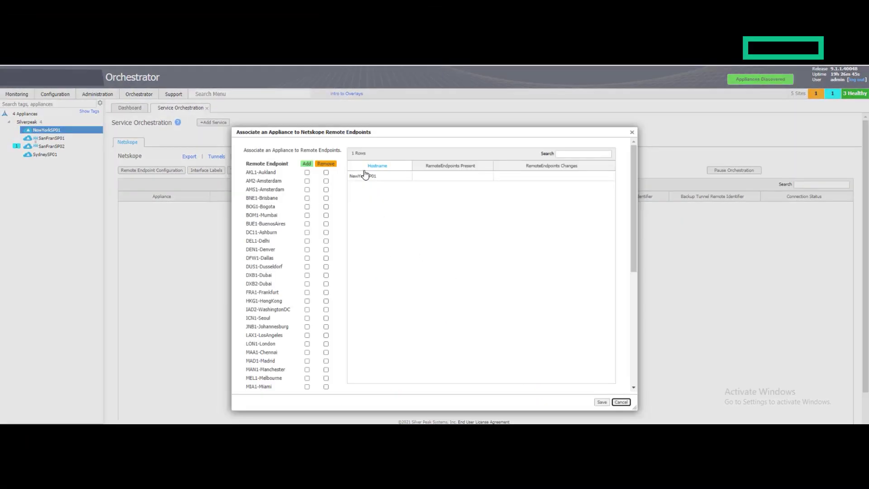
pyautogui.scroll(-5, 292, 301)
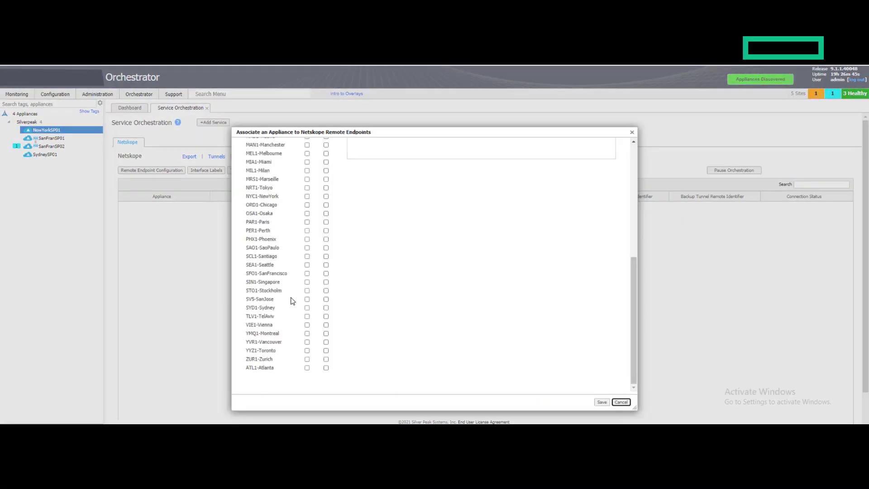
pyautogui.click(307, 368)
pyautogui.scroll(6, 404, 334)
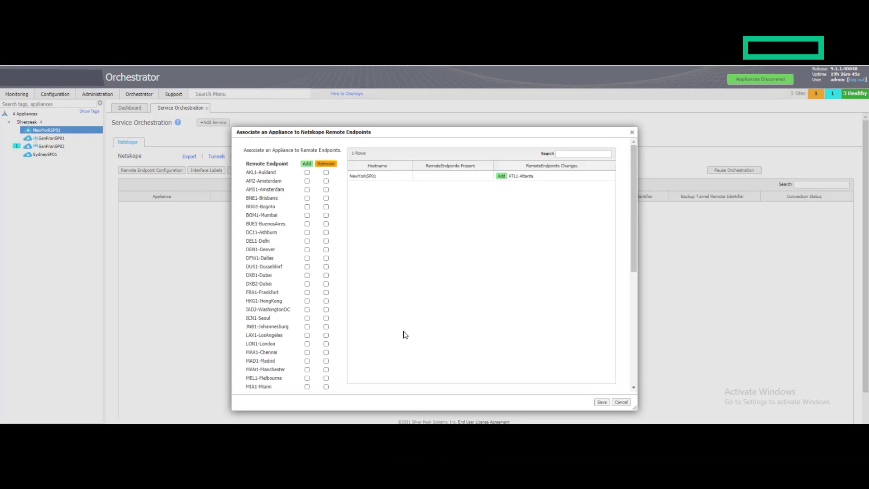
pyautogui.scroll(-6, 404, 334)
pyautogui.scroll(4, 404, 334)
pyautogui.scroll(1, 404, 334)
pyautogui.click(601, 403)
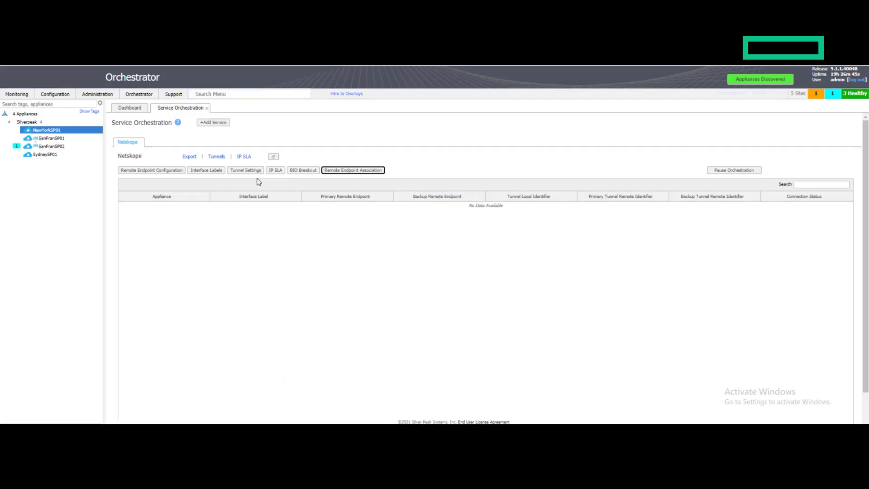
# Refresh the tunnel table and copy the INET1 tunnel's local identifier for use in Netskope
pyautogui.click(216, 158)
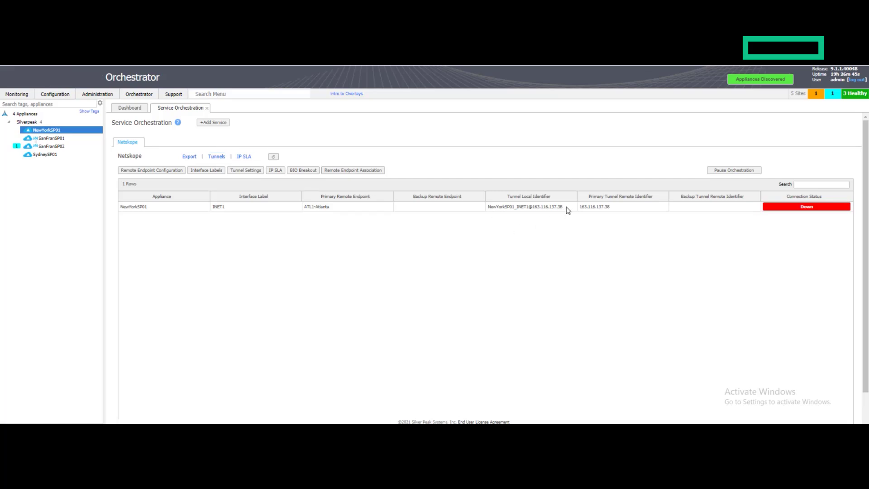
pyautogui.moveTo(528, 211); pyautogui.dragTo(488, 209)
pyautogui.hotkey('ctrl', 'c')
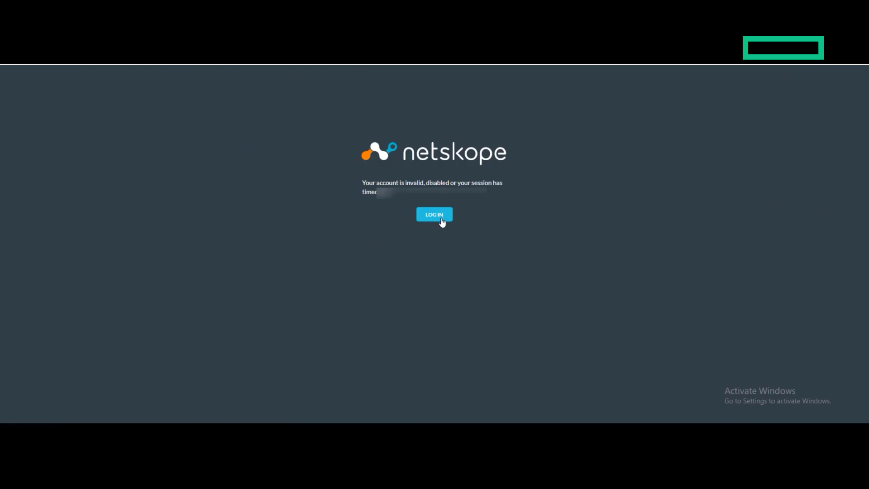
pyautogui.click(437, 219)
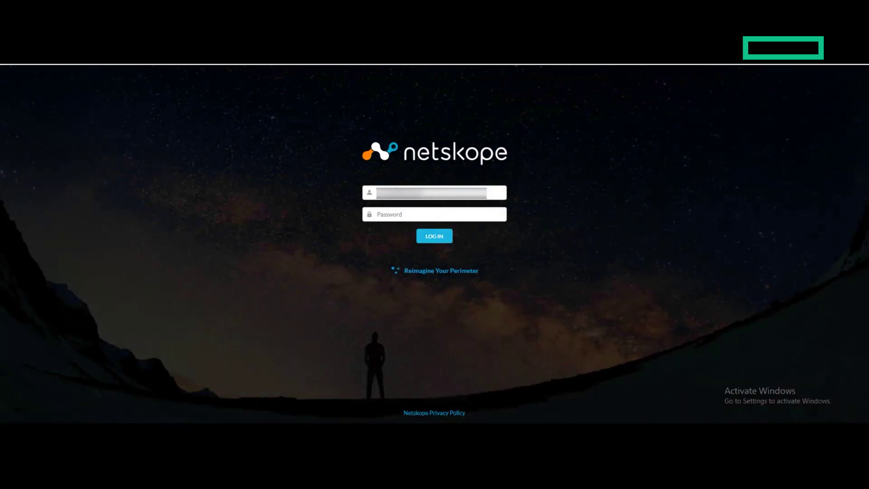
# Log in to Netskope and go to Settings > Security Cloud Platform > IPSec
pyautogui.write('•••••••••••')
pyautogui.press('Return')
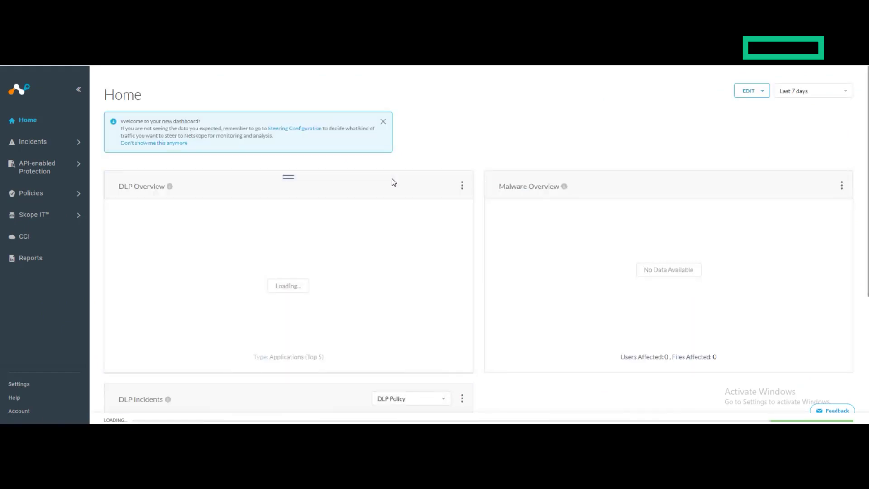
pyautogui.click(13, 390)
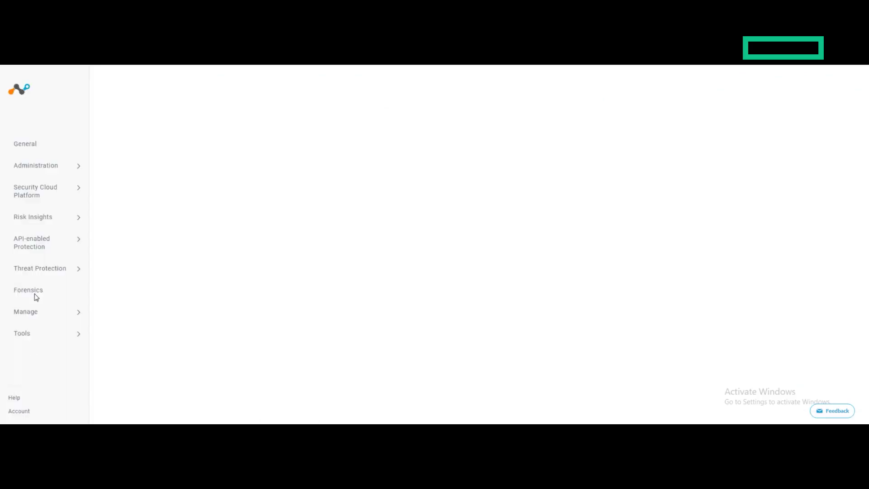
pyautogui.click(31, 192)
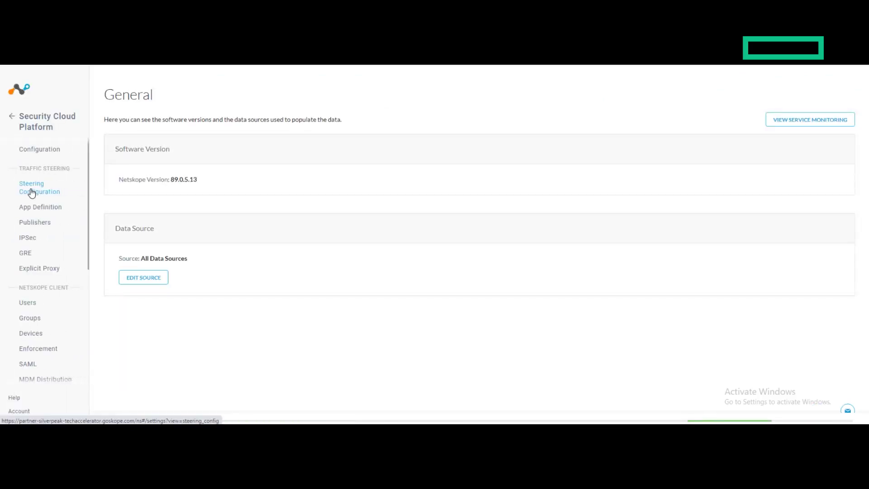
pyautogui.click(28, 238)
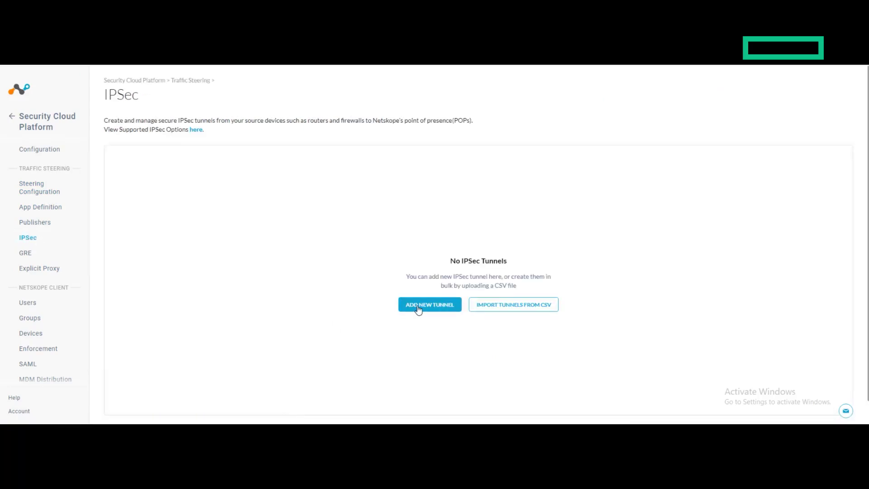
pyautogui.click(418, 309)
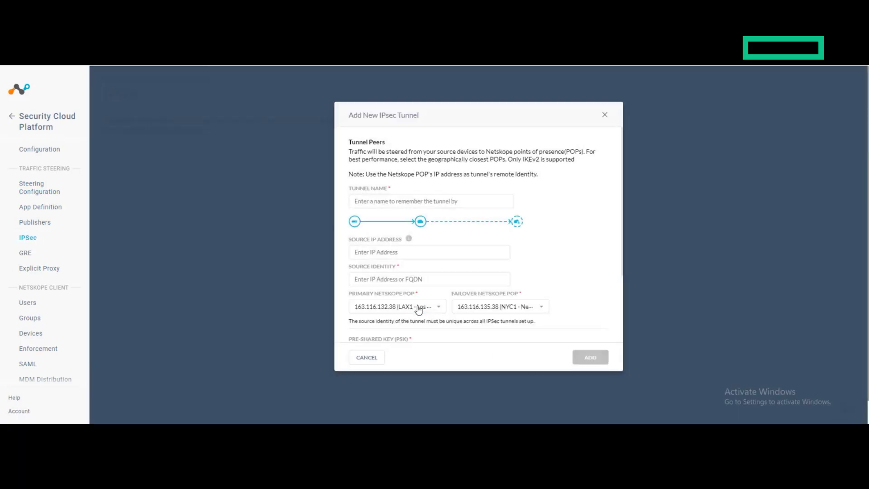
pyautogui.click(410, 203)
pyautogui.hotkey('ctrl', 'v')
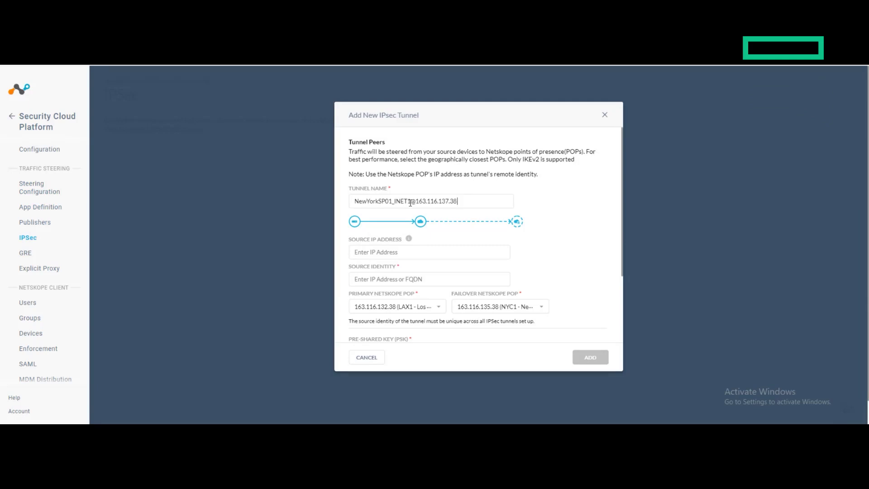
pyautogui.click(440, 279)
pyautogui.hotkey('ctrl', 'v')
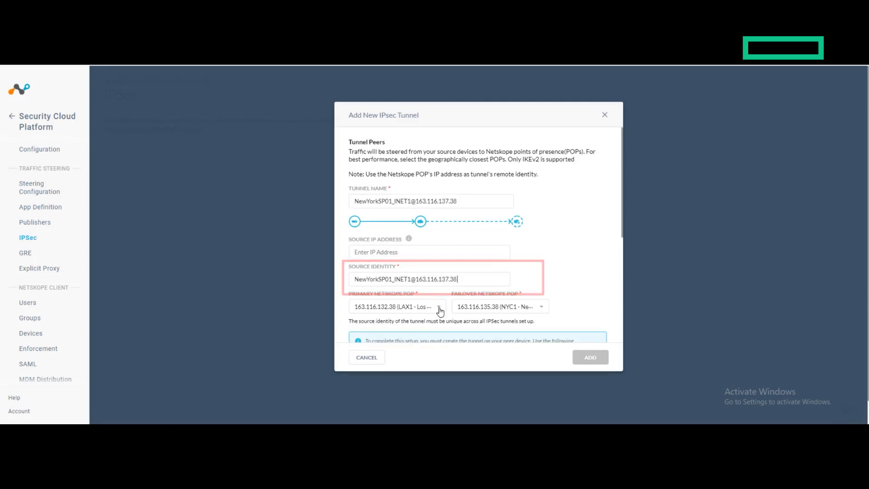
pyautogui.click(590, 357)
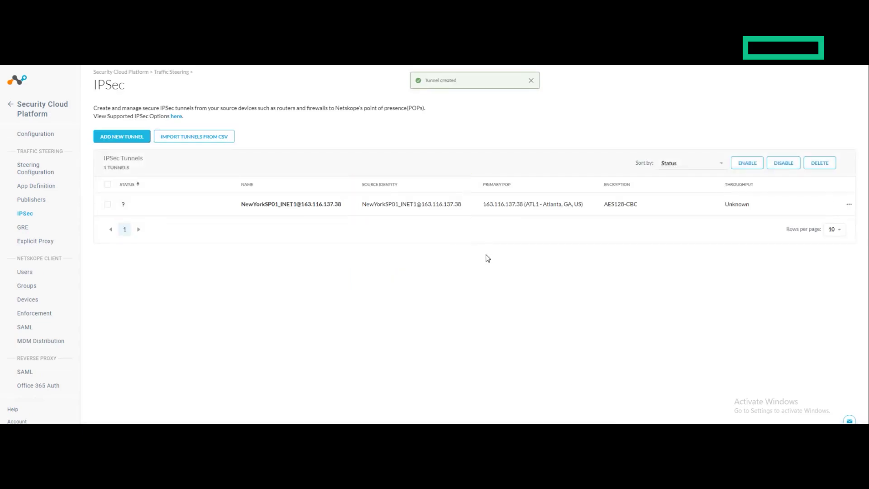
pyautogui.click(108, 204)
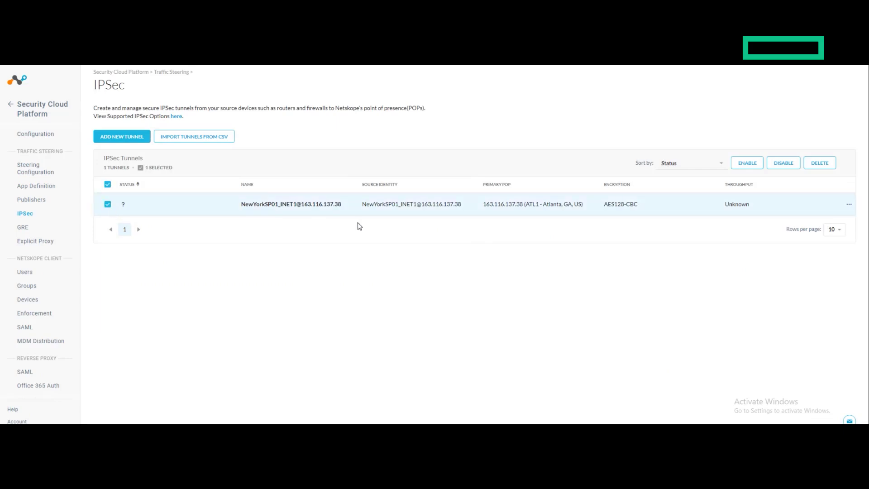
pyautogui.click(744, 163)
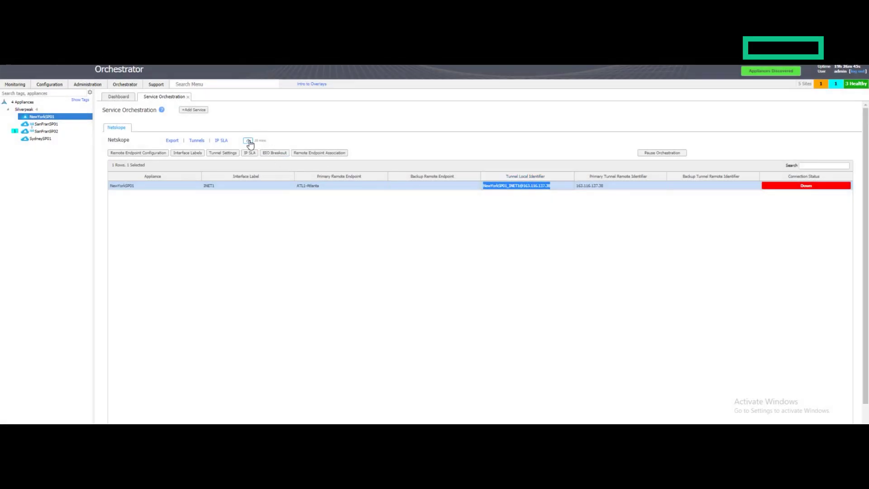
# Refresh the connection status so NewYorkSP01's INET1 tunnel to ATL1-Atlanta shows Up - Active
pyautogui.click(248, 140)
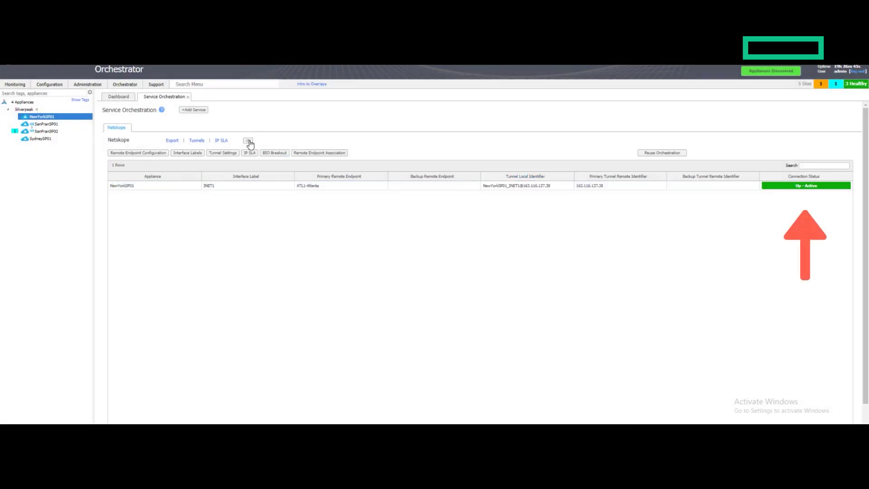